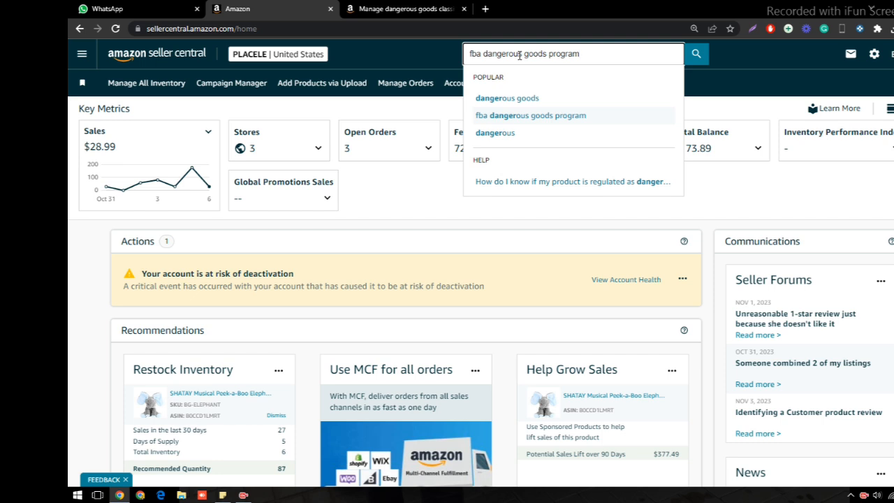
Search for dangerous goods and open the Manage dangerous goods classification page through the Submit SDS/Exemption sheet for ASIN review help topic.
{"action": "key", "text": "Return"}
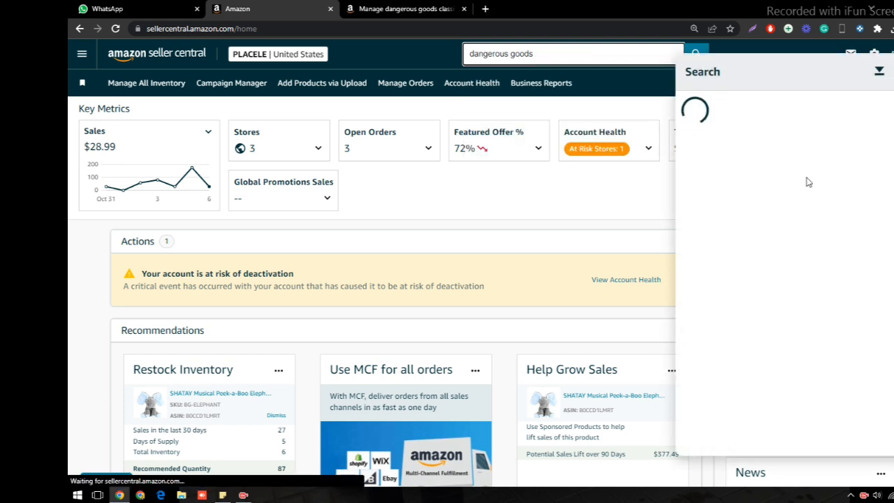
{"action": "left_click", "coordinate": [814, 210]}
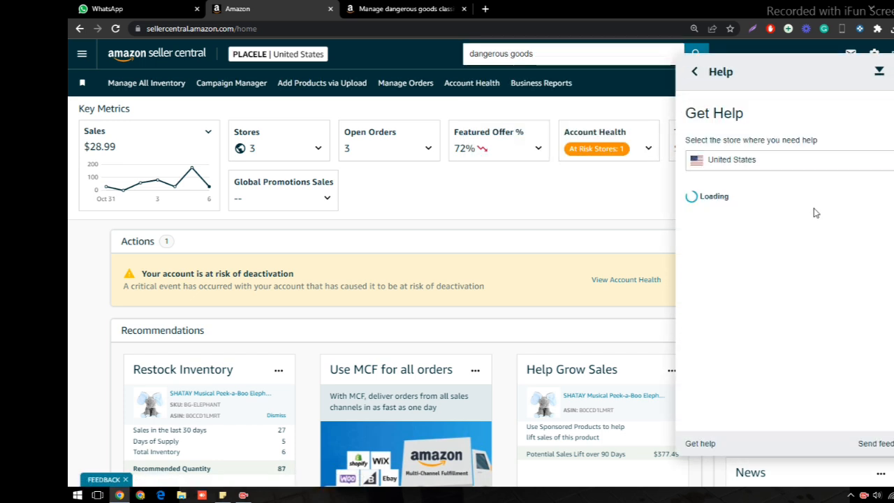
{"action": "scroll", "coordinate": [771, 346], "scroll_direction": "down", "scroll_amount": 1}
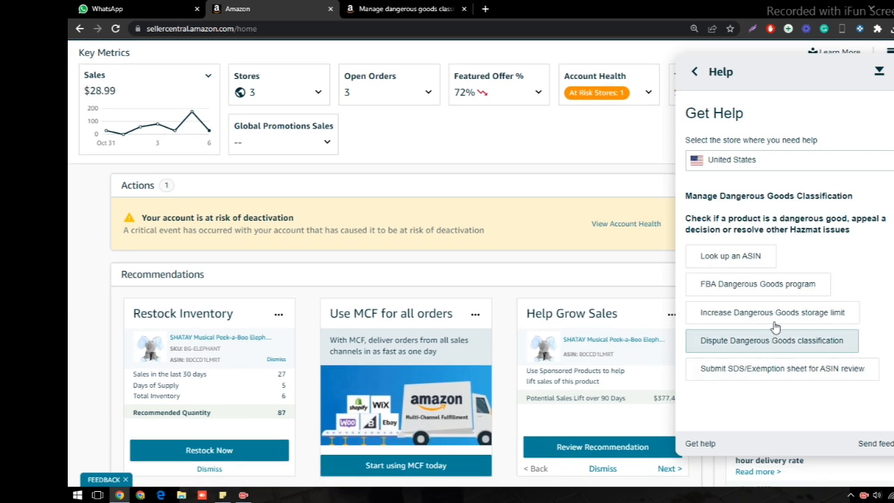
{"action": "left_click", "coordinate": [780, 374]}
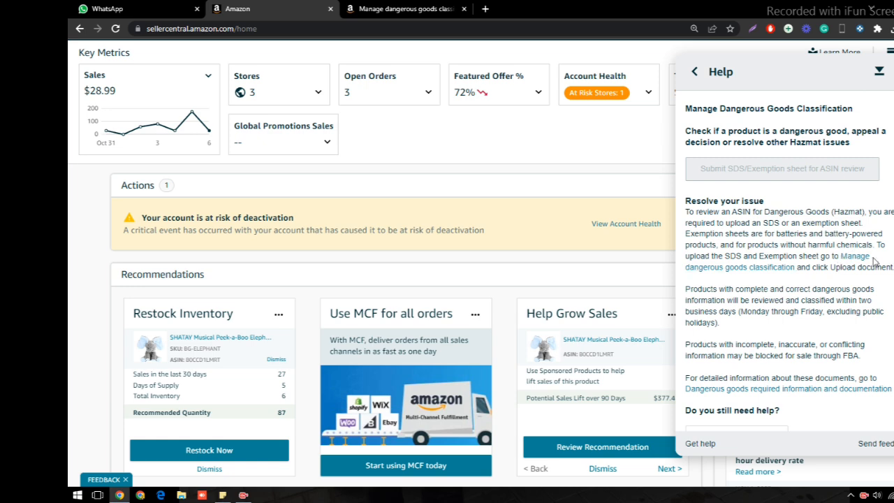
{"action": "left_click", "coordinate": [851, 267]}
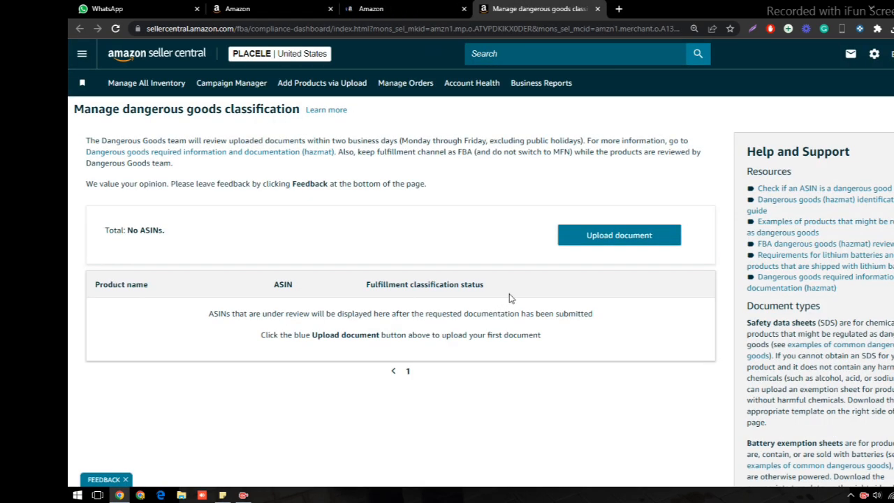
Download the English exemption sheet for battery and battery-powered products as EN_ES_Battery_Sellers and open it for editing in Excel.
{"action": "scroll", "coordinate": [776, 336], "scroll_direction": "down", "scroll_amount": 3}
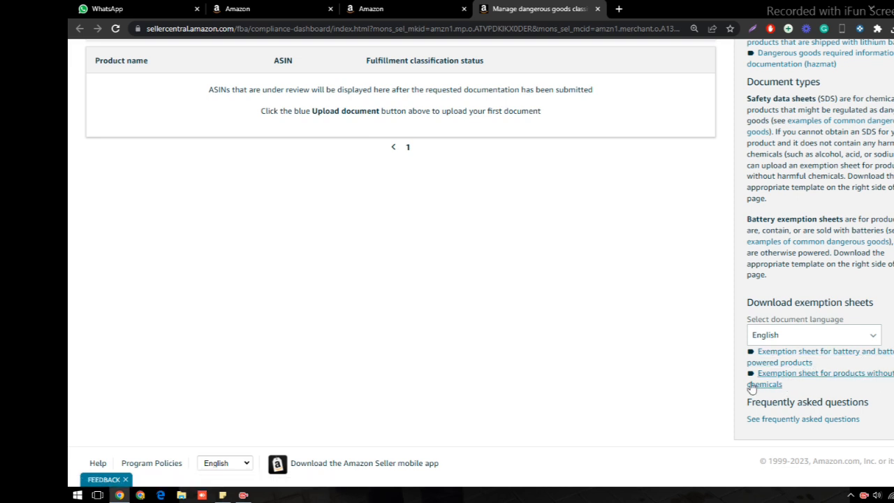
{"action": "left_click", "coordinate": [780, 363]}
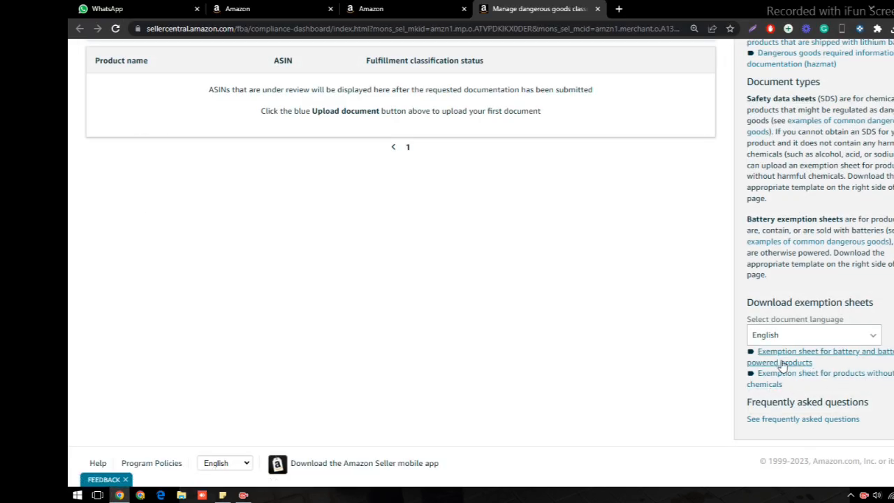
{"action": "left_click", "coordinate": [782, 363]}
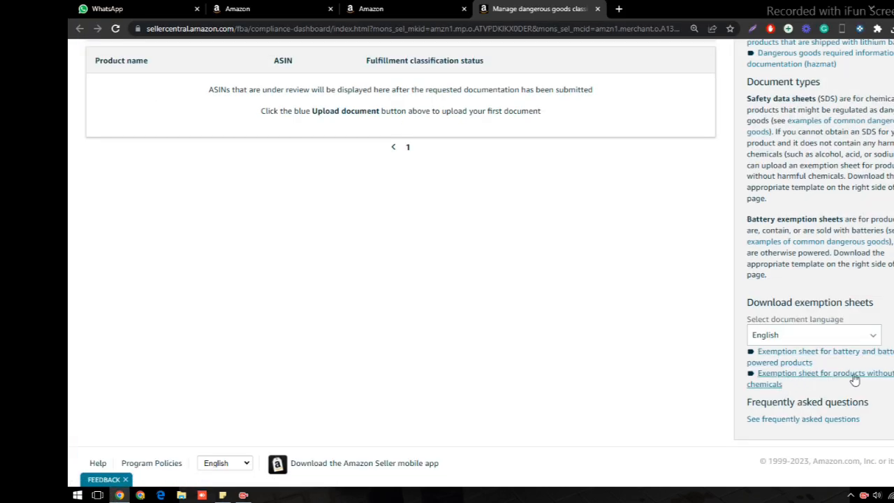
{"action": "left_click", "coordinate": [781, 364]}
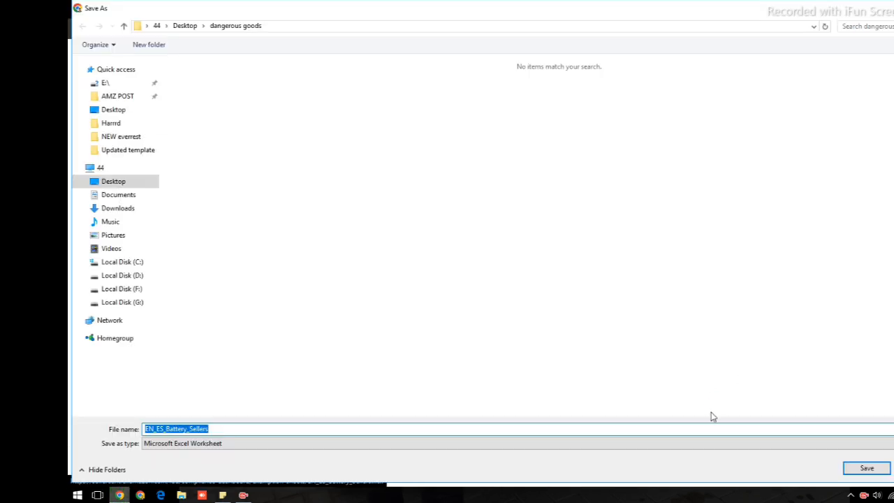
{"action": "key", "text": "Return"}
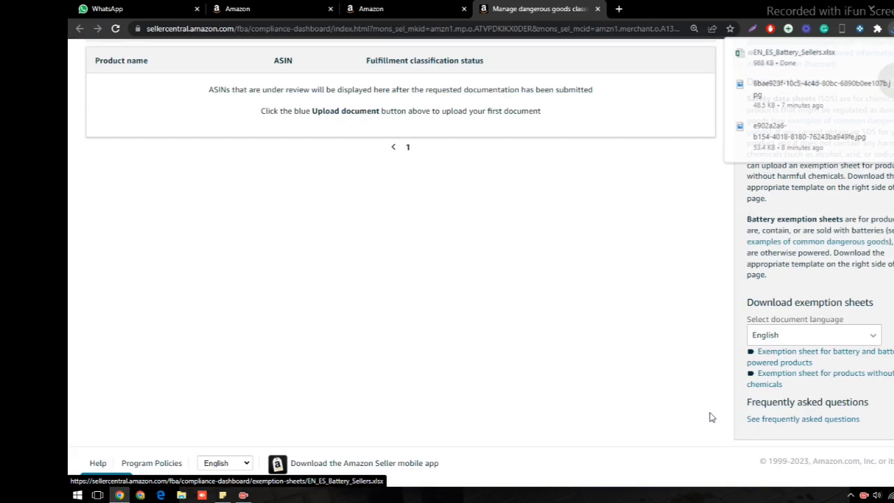
{"action": "left_click", "coordinate": [798, 64]}
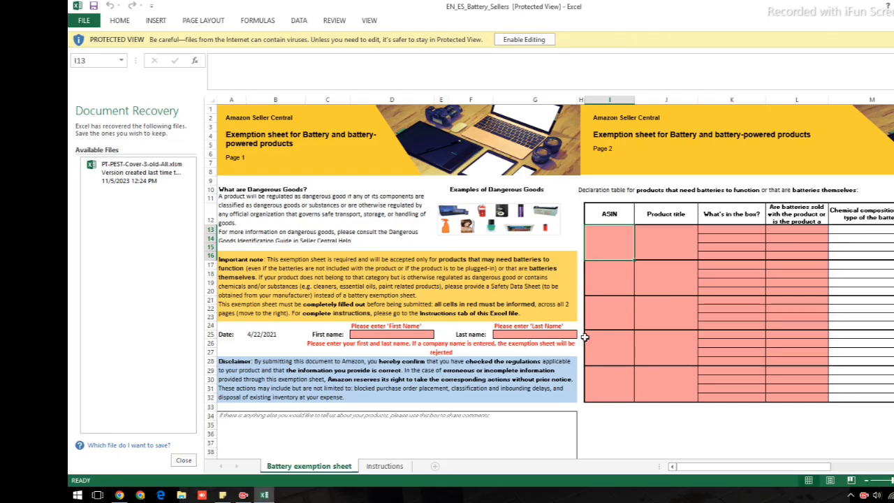
{"action": "left_click", "coordinate": [506, 37]}
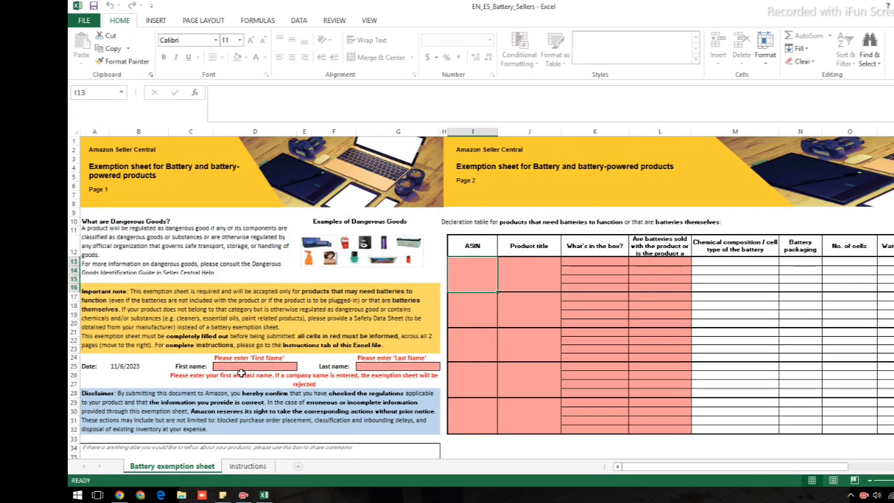
Examine the required name fields and the declaration table's ASIN, product title, box contents, battery, chemical composition and packaging cells.
{"action": "left_click", "coordinate": [197, 366]}
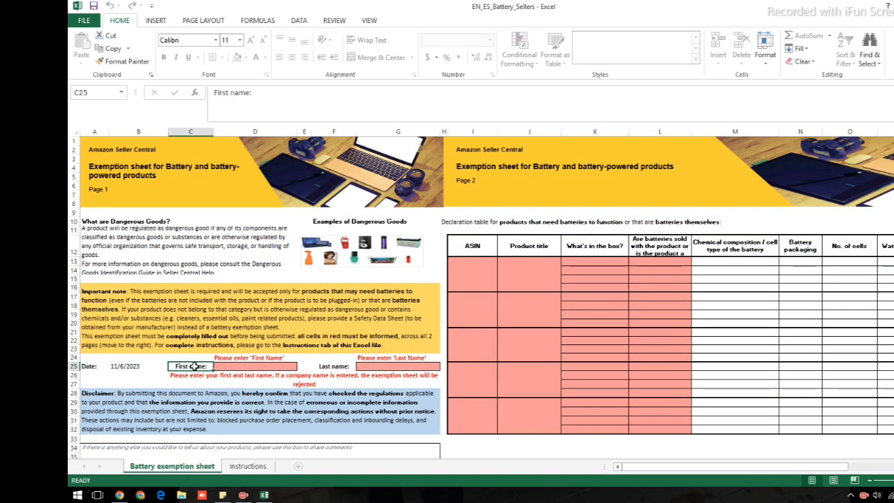
{"action": "left_click", "coordinate": [337, 369]}
{"action": "left_click", "coordinate": [466, 271]}
{"action": "left_click", "coordinate": [550, 268]}
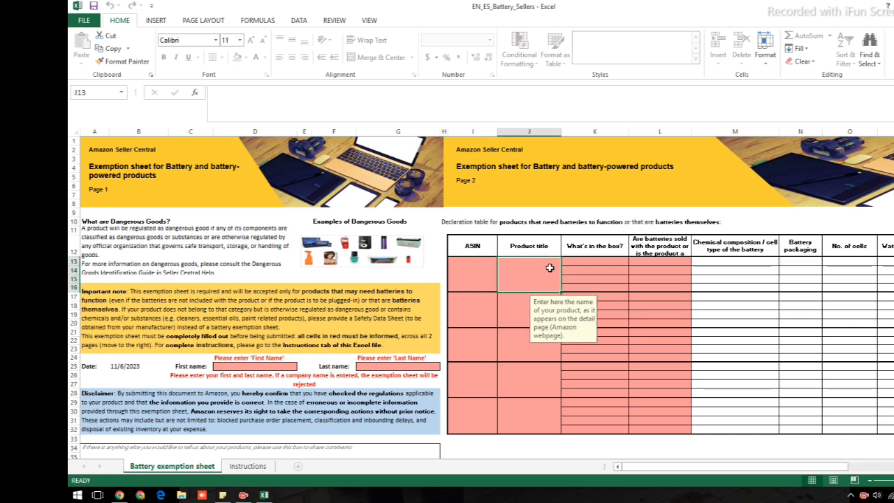
{"action": "left_click", "coordinate": [596, 261]}
{"action": "left_click", "coordinate": [651, 260]}
{"action": "left_click", "coordinate": [733, 254]}
{"action": "left_click", "coordinate": [803, 264]}
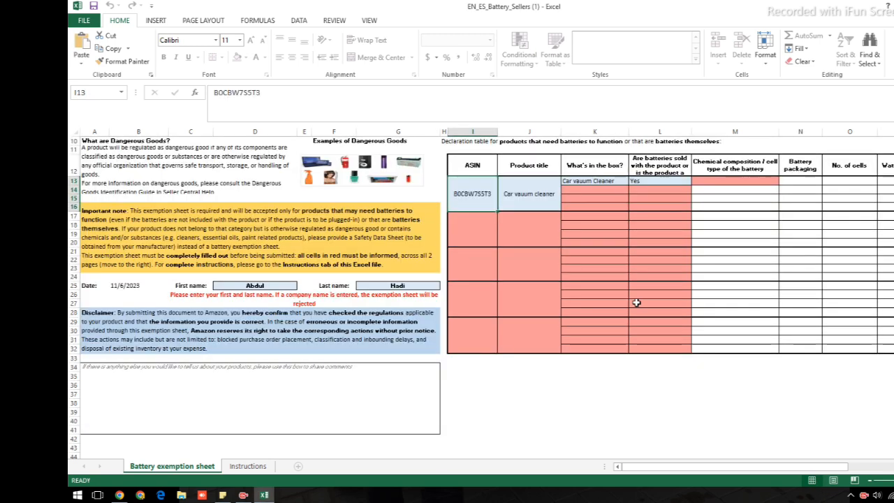
Replace the product title in J13 with the full BYPAX Car Vacuum Cleaner listing title, including 6000pa suction power and USB Rechargeable Wet/Dry.
{"action": "left_click", "coordinate": [539, 197]}
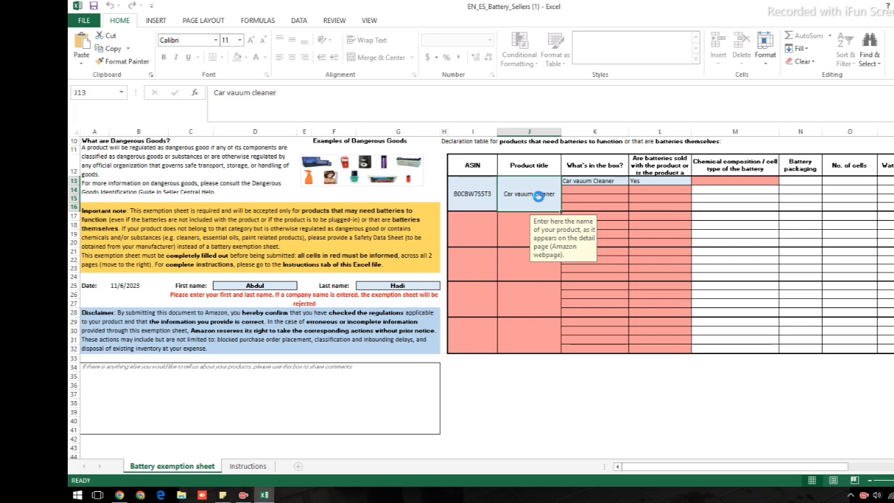
{"action": "key", "text": "ctrl+v"}
{"action": "left_click", "coordinate": [510, 279]}
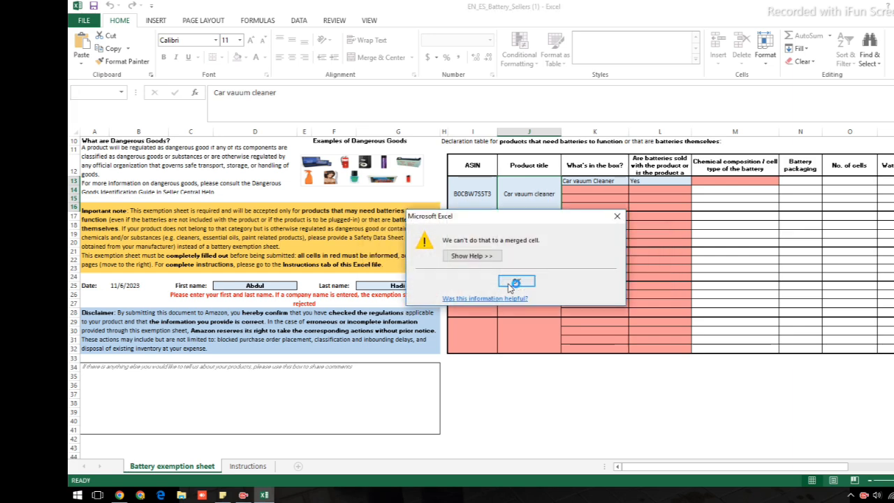
{"action": "left_click", "coordinate": [516, 281]}
{"action": "left_click", "coordinate": [514, 224]}
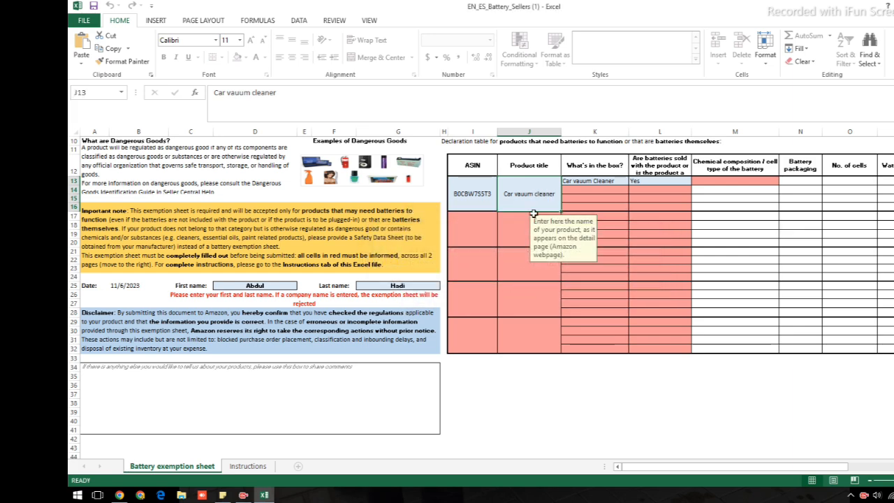
{"action": "type", "text": "BYPAX Car Vacuum Cleaner is Equipped with a Powerful Motor That Delivers a Suction Power of 6000pa, Car Vacuum Cleaner with Rechargeable Wet/Dry Auto Portable Vacuum Cleaner"}
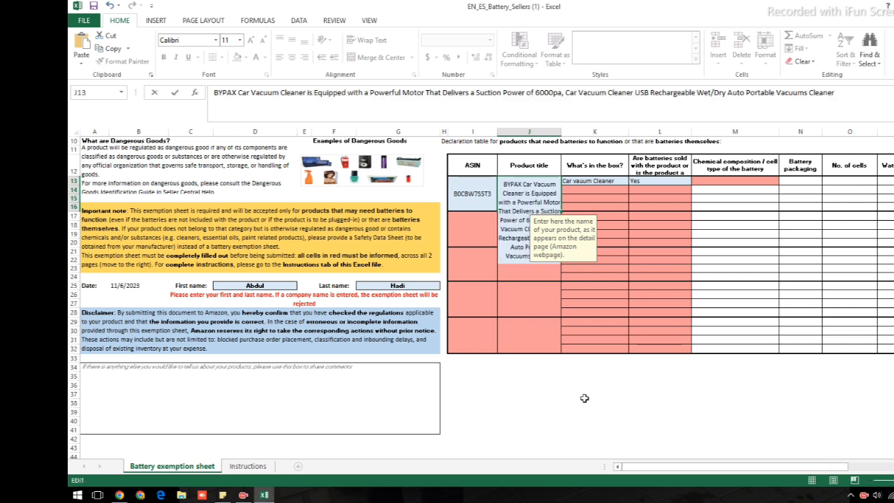
{"action": "left_click", "coordinate": [592, 393]}
Copy "long flat nozzle" from the Notepad parts list into the second What's in the box? row, cell K14.
{"action": "left_click", "coordinate": [592, 182]}
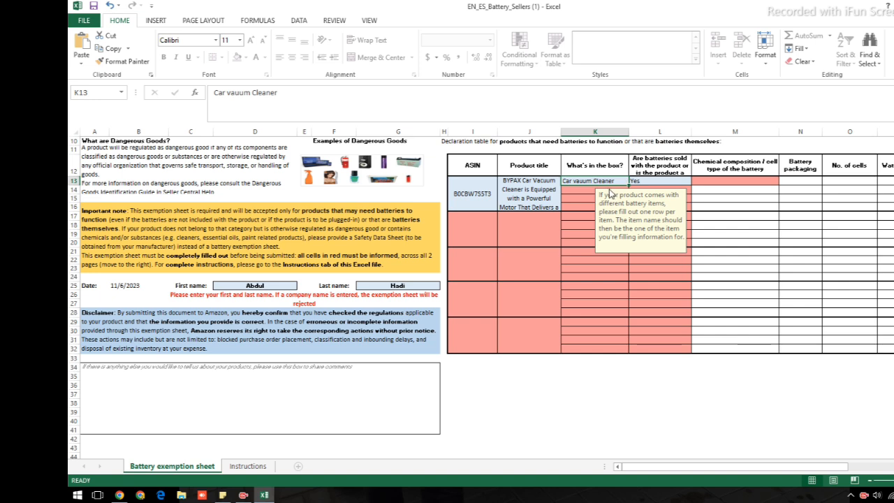
{"action": "left_click", "coordinate": [585, 189]}
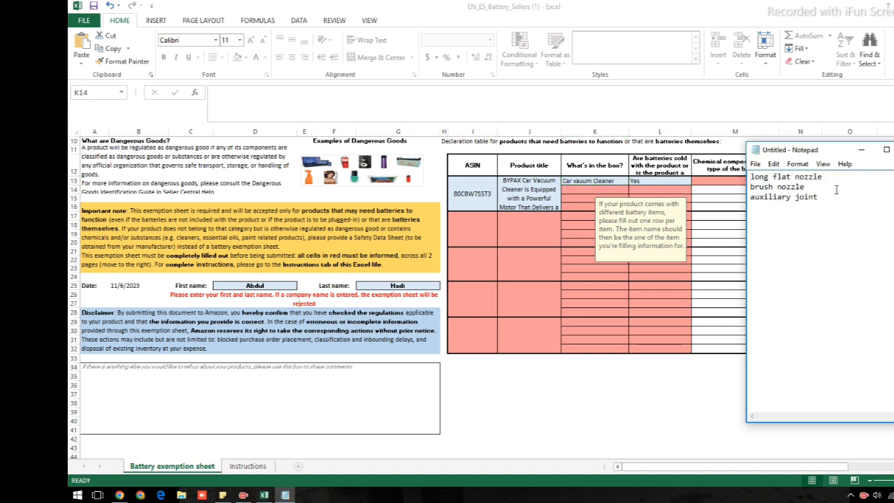
{"action": "left_click_drag", "start_coordinate": [828, 176], "coordinate": [750, 176]}
{"action": "key", "text": "ctrl+c"}
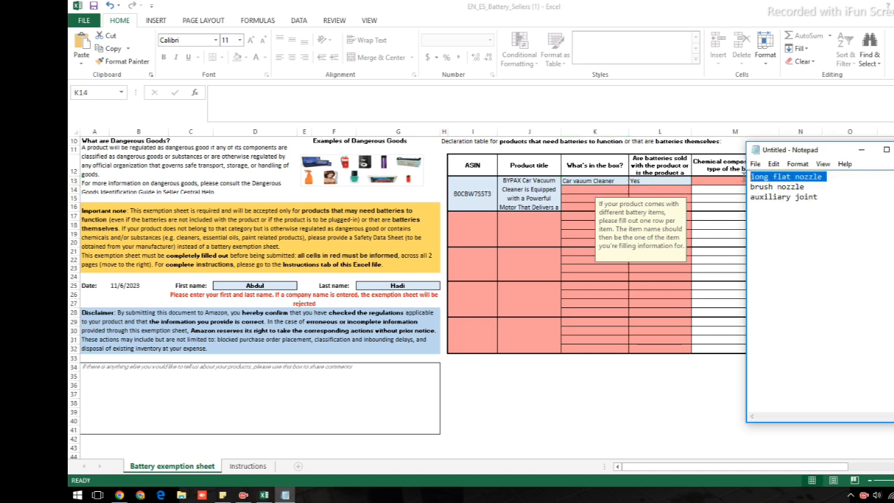
{"action": "left_click", "coordinate": [573, 190]}
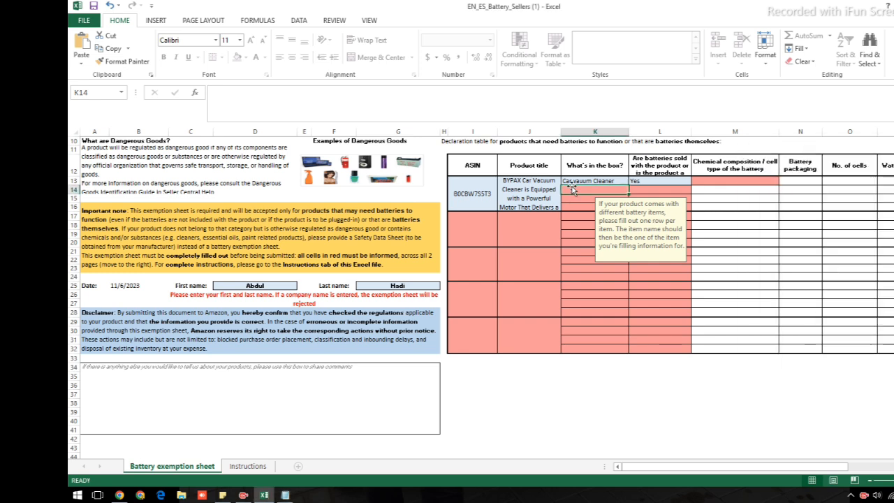
{"action": "key", "text": "ctrl+v"}
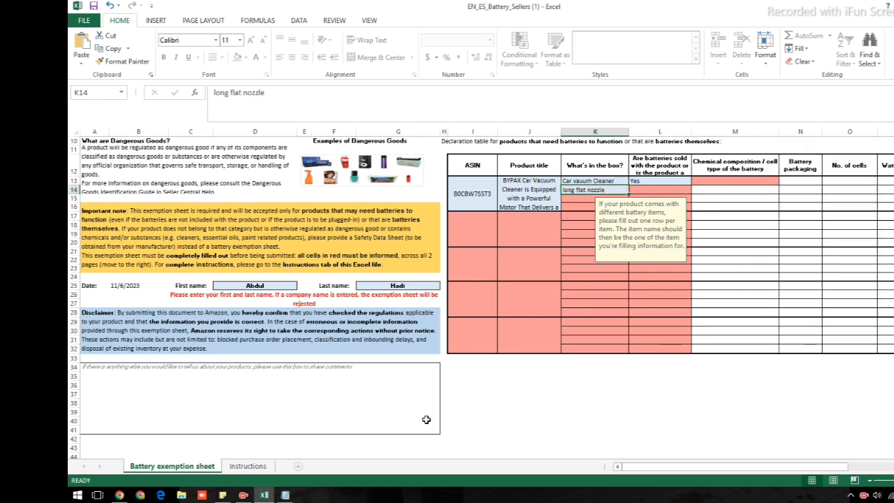
Copy "brush nozzle" from the Notepad list into the third What's in the box? row, cell K15.
{"action": "left_click", "coordinate": [285, 495]}
{"action": "left_click_drag", "start_coordinate": [821, 187], "coordinate": [753, 187]}
{"action": "key", "text": "ctrl+c"}
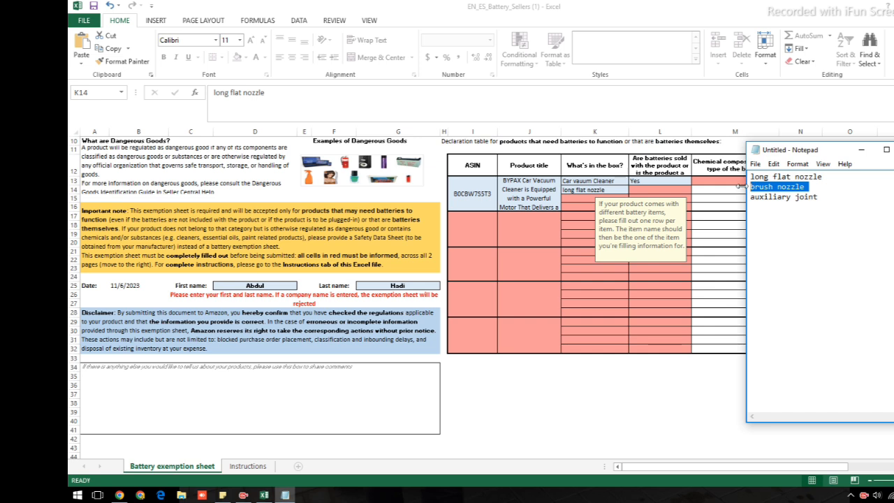
{"action": "left_click", "coordinate": [587, 199]}
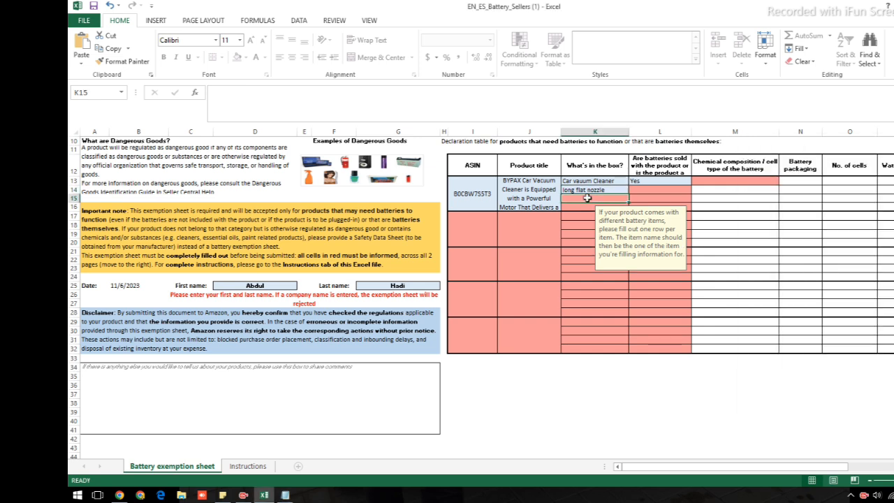
{"action": "key", "text": "ctrl+v"}
Copy "auxiliary joint" from the Notepad list into the fourth What's in the box? row, cell K16.
{"action": "left_click", "coordinate": [285, 495]}
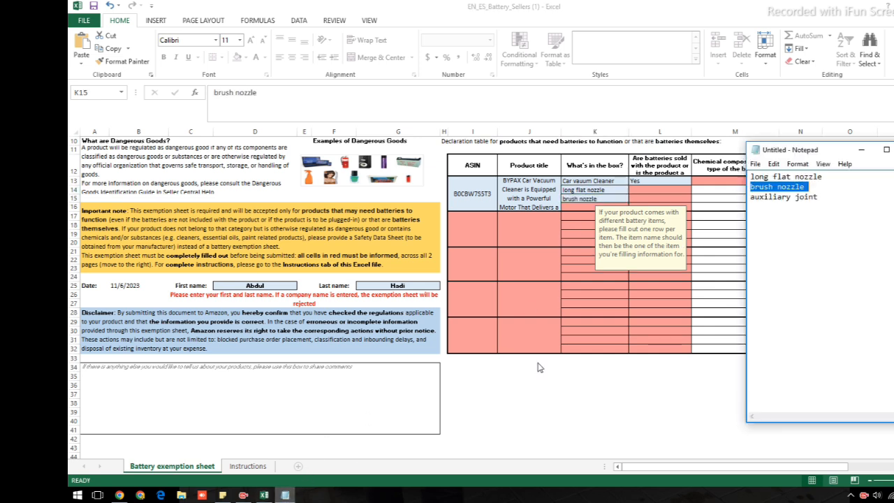
{"action": "left_click_drag", "start_coordinate": [821, 202], "coordinate": [739, 201]}
{"action": "key", "text": "ctrl+c"}
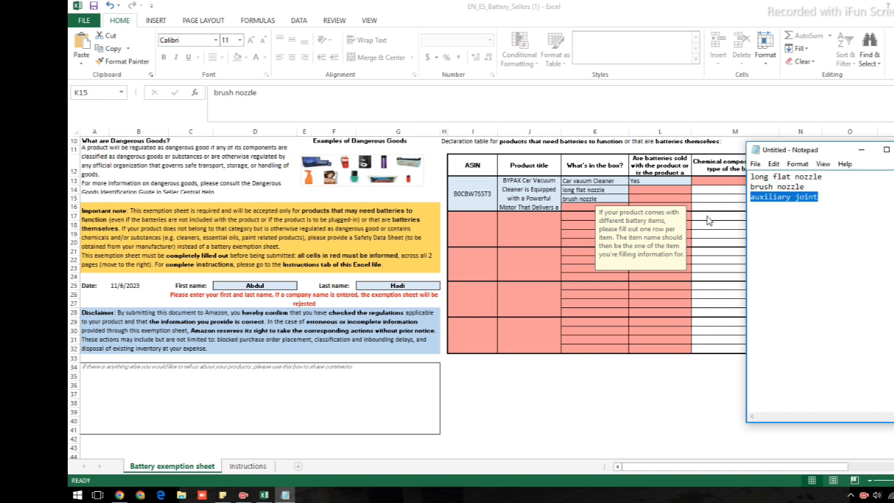
{"action": "left_click", "coordinate": [584, 213]}
{"action": "left_click", "coordinate": [581, 207]}
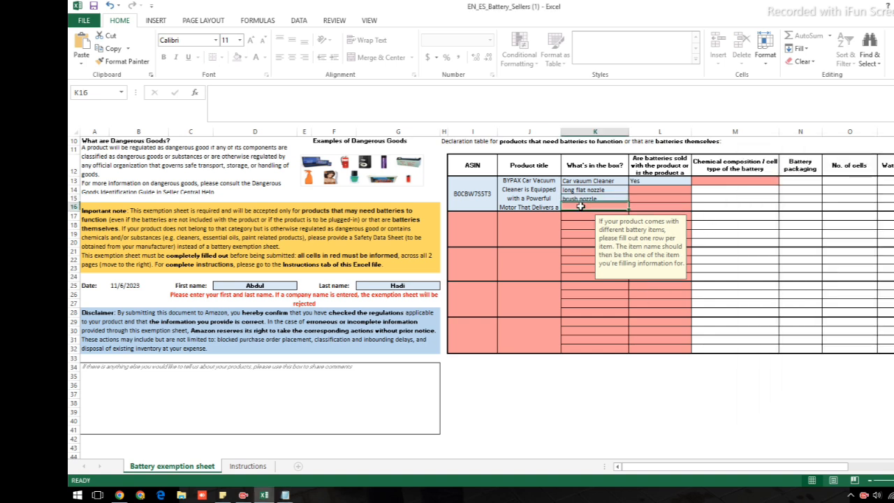
{"action": "key", "text": "ctrl+v"}
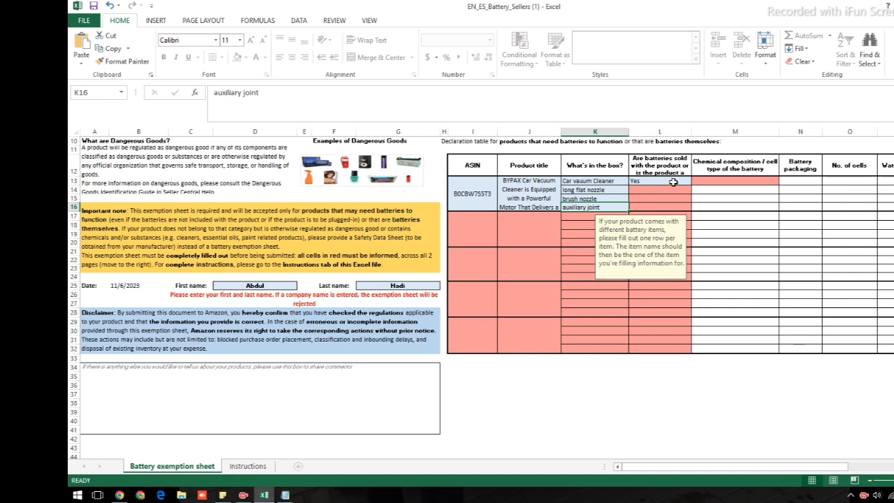
Read the full question about batteries sold with the product and answer it Yes for the car vacuum cleaner in L13.
{"action": "left_click", "coordinate": [688, 170]}
{"action": "left_click_drag", "start_coordinate": [437, 95], "coordinate": [211, 95]}
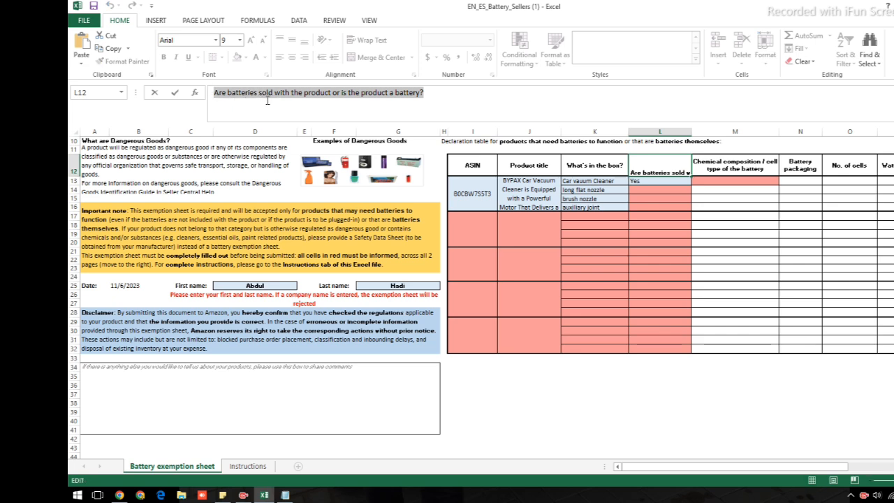
{"action": "left_click", "coordinate": [675, 183]}
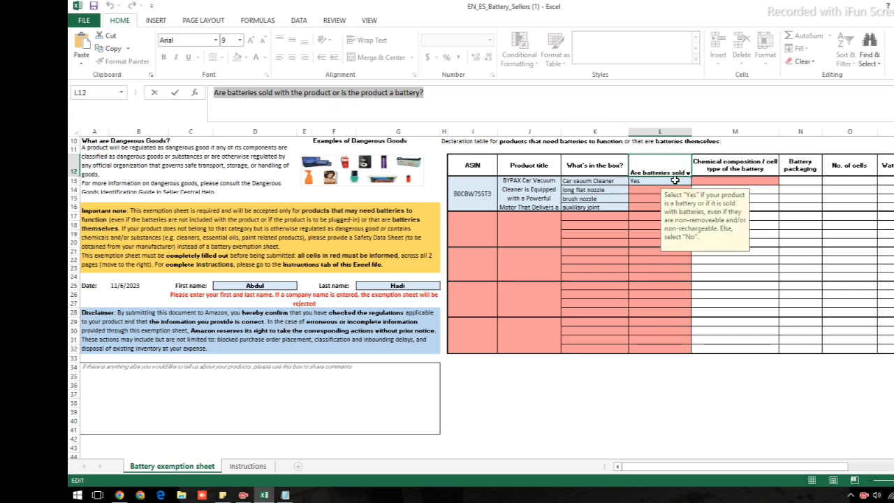
{"action": "left_click", "coordinate": [696, 181]}
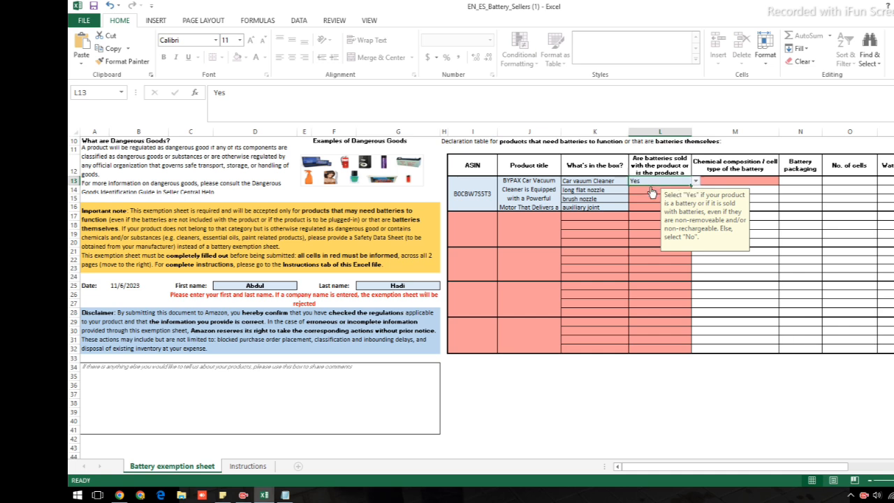
{"action": "left_click", "coordinate": [639, 189]}
Look up the battery's chemical composition and cell details in the two images in the desktop's dangerous goods folder.
{"action": "left_click", "coordinate": [735, 181]}
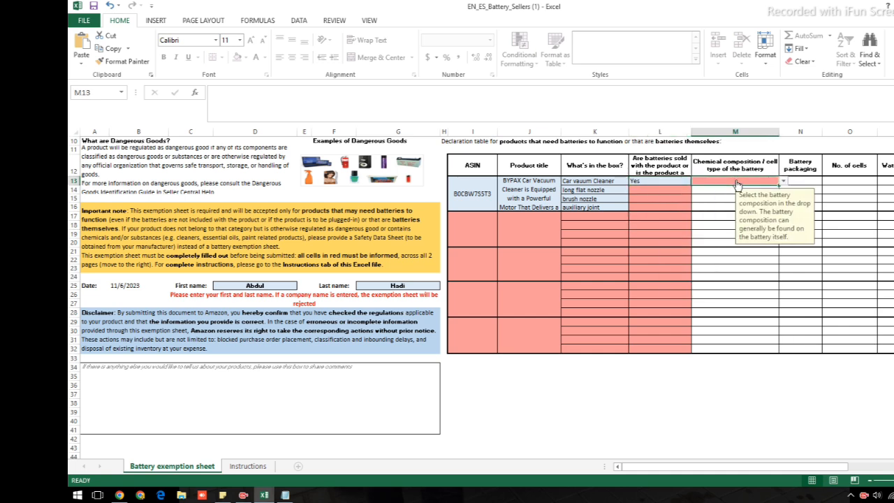
{"action": "left_click", "coordinate": [783, 181]}
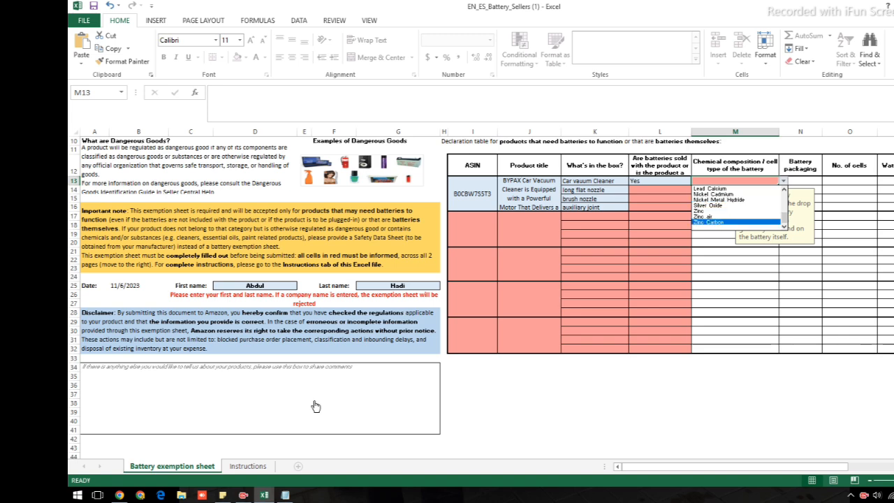
{"action": "left_click", "coordinate": [181, 496]}
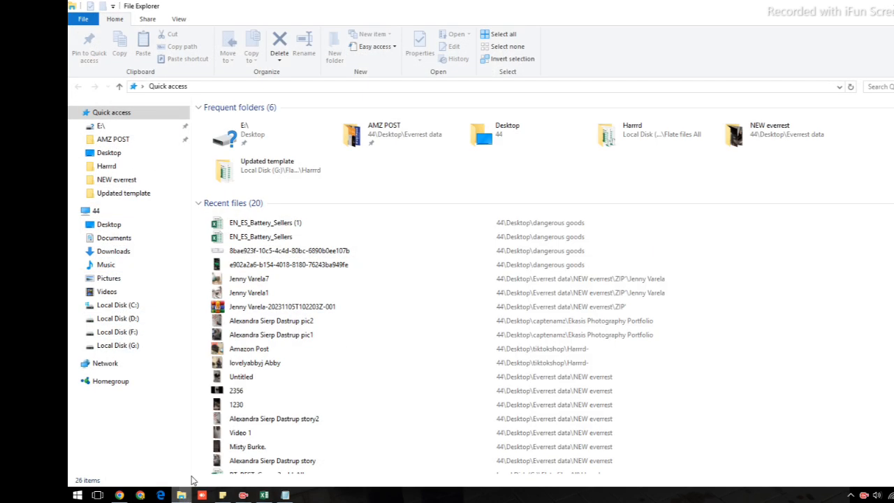
{"action": "left_click", "coordinate": [136, 140]}
{"action": "left_click", "coordinate": [110, 153]}
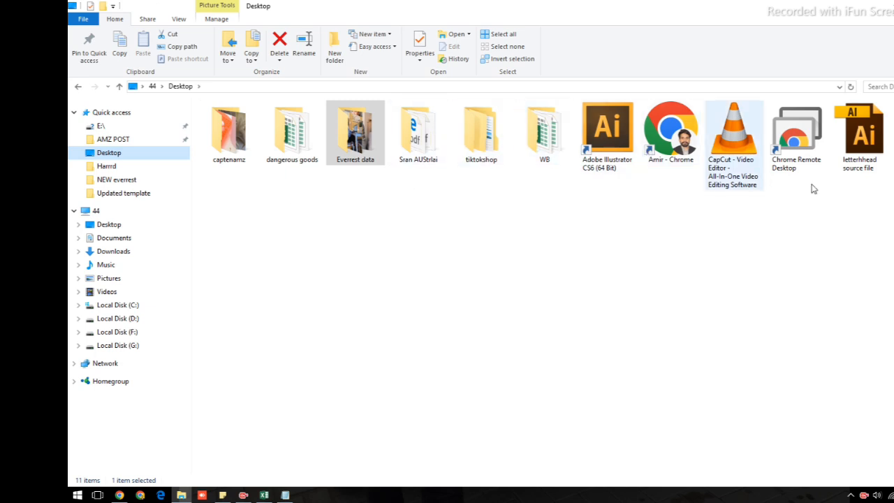
{"action": "double_click", "coordinate": [302, 143]}
{"action": "left_click", "coordinate": [282, 122]}
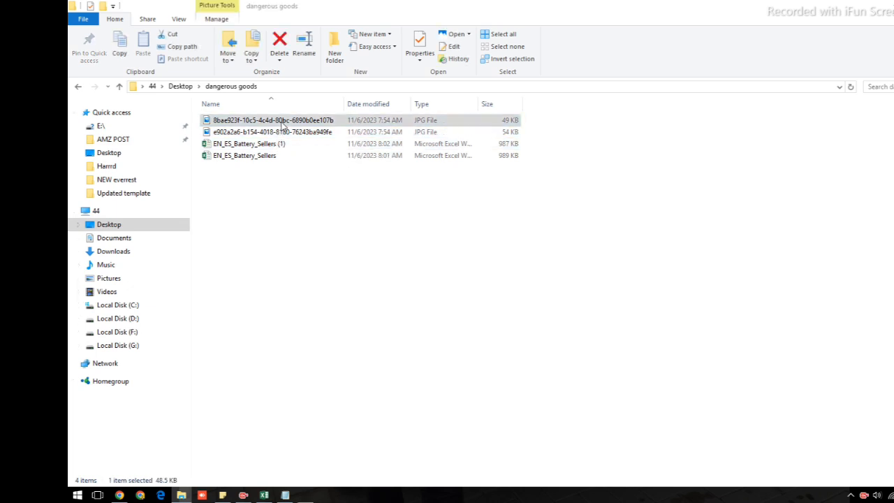
{"action": "double_click", "coordinate": [284, 125]}
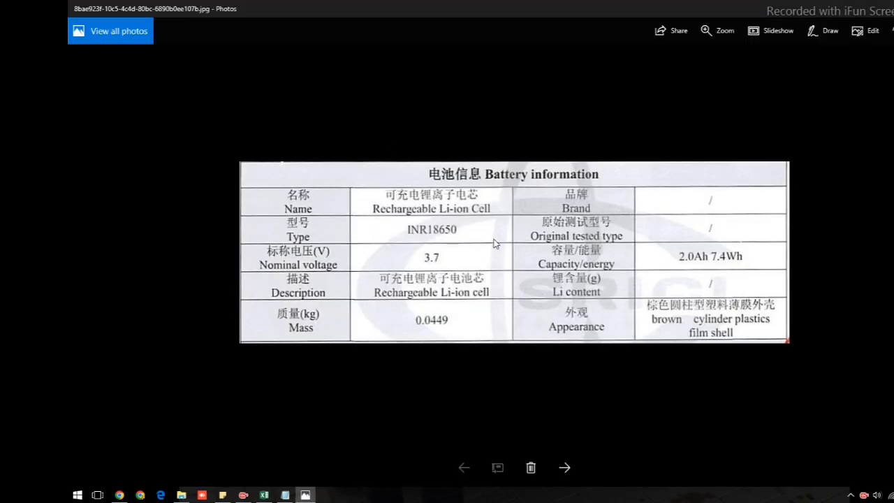
{"action": "left_click", "coordinate": [565, 468]}
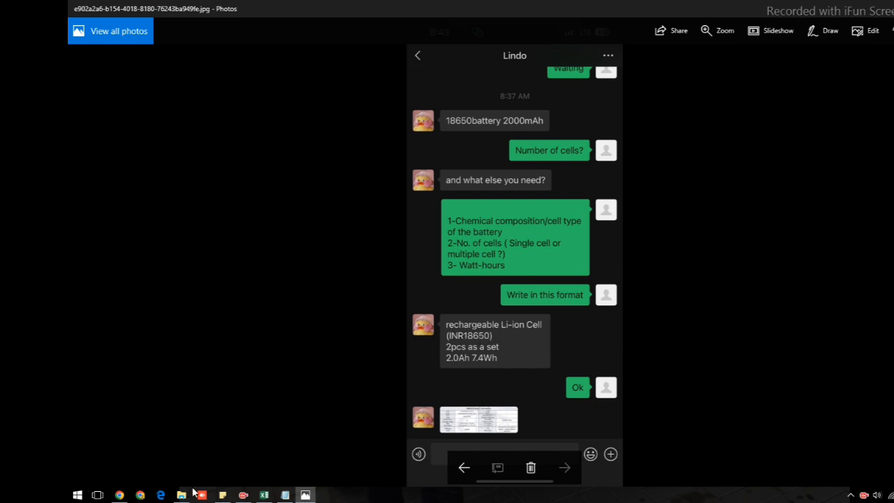
Back in the Excel exemption sheet, set the chemical composition / cell type in M13 to _18650_.
{"action": "left_click", "coordinate": [264, 495]}
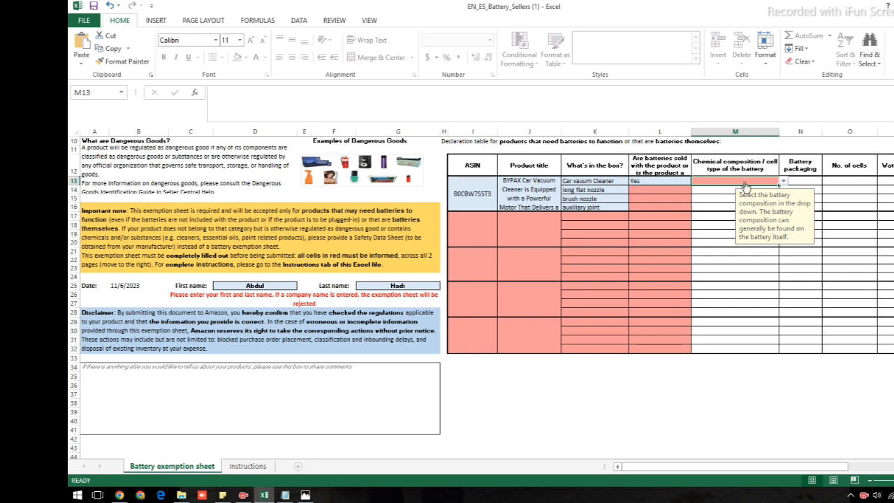
{"action": "left_click", "coordinate": [783, 181]}
{"action": "scroll", "coordinate": [744, 203], "scroll_direction": "down", "scroll_amount": 2}
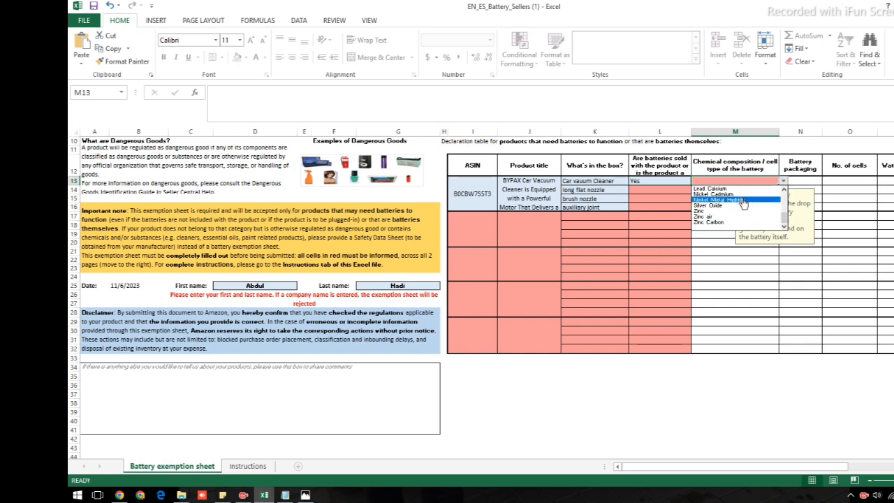
{"action": "left_click", "coordinate": [784, 190]}
{"action": "left_click", "coordinate": [784, 190]}
{"action": "left_click", "coordinate": [784, 189]}
{"action": "left_click", "coordinate": [784, 189]}
{"action": "left_click", "coordinate": [785, 189]}
{"action": "left_click", "coordinate": [784, 189]}
{"action": "left_click", "coordinate": [785, 189]}
{"action": "left_click", "coordinate": [784, 189]}
{"action": "left_click", "coordinate": [784, 190]}
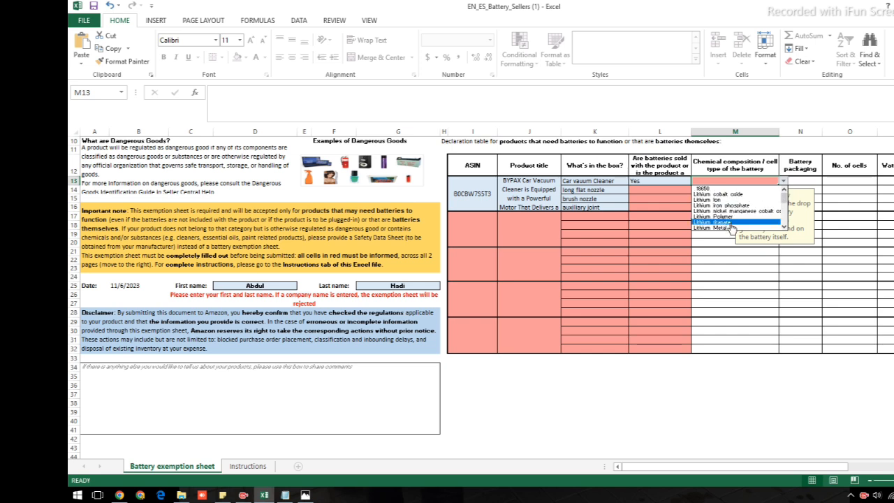
{"action": "left_click", "coordinate": [730, 188]}
Set the battery packaging for the car vacuum cleaner in N13 to In Equipment.
{"action": "left_click", "coordinate": [808, 180]}
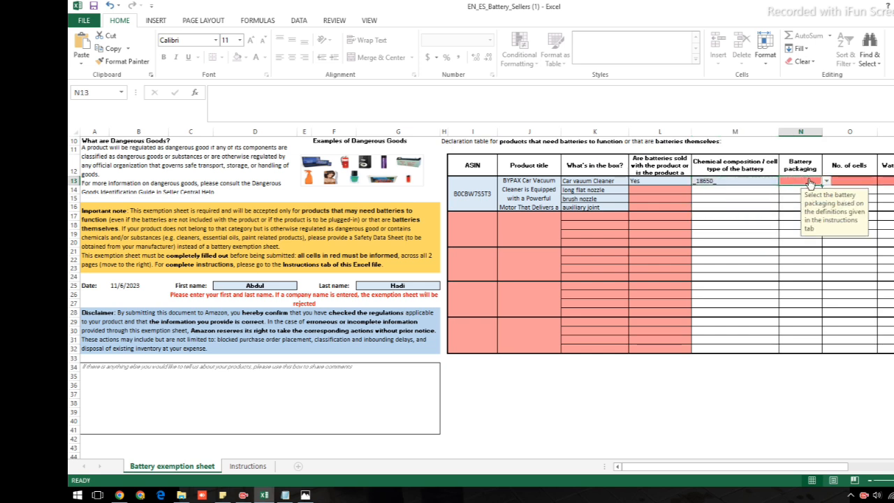
{"action": "left_click", "coordinate": [826, 181]}
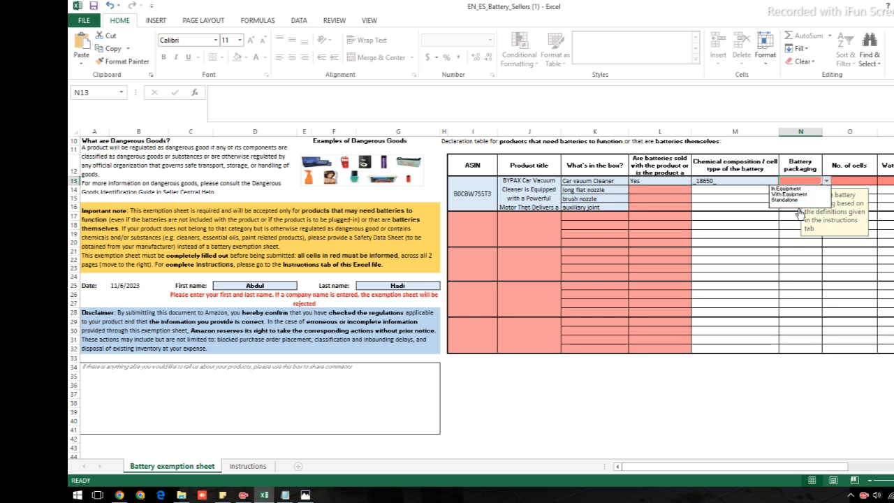
{"action": "left_click", "coordinate": [787, 188]}
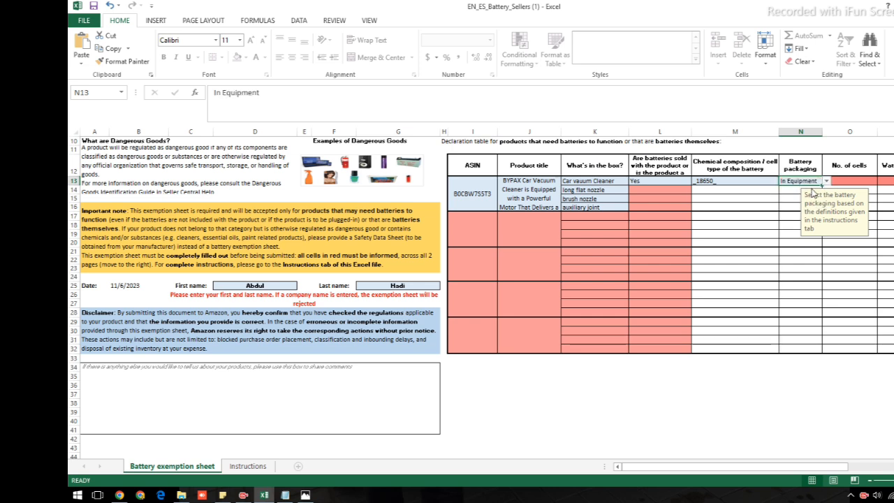
Set the number of cells for the car vacuum cleaner in O13 to Multiple_cells.
{"action": "left_click", "coordinate": [864, 180]}
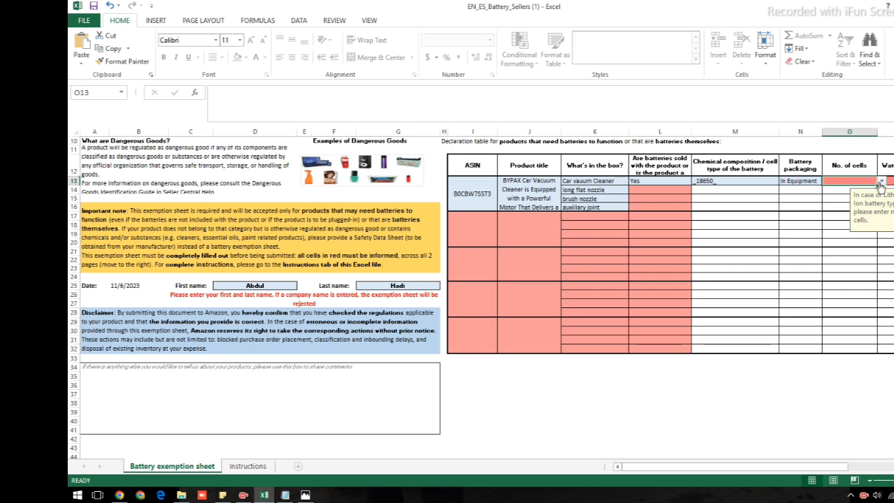
{"action": "left_click", "coordinate": [882, 182]}
{"action": "left_click", "coordinate": [852, 194]}
{"action": "left_click", "coordinate": [884, 181]}
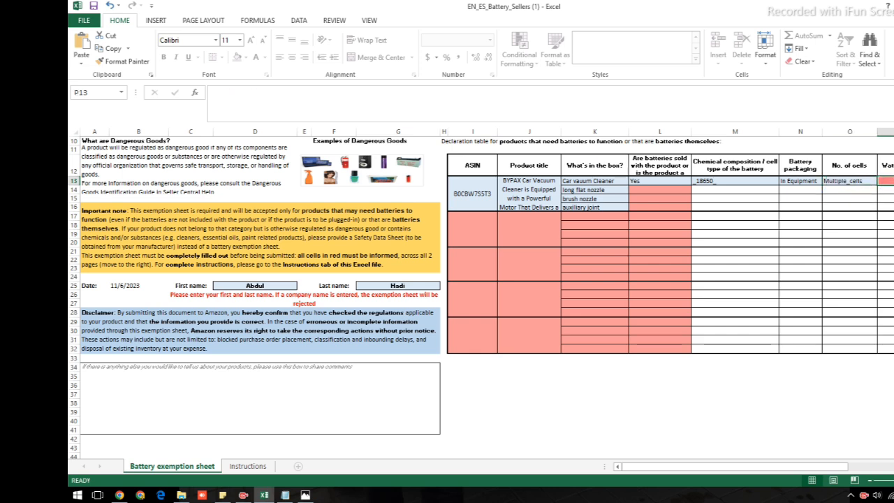
{"action": "left_click", "coordinate": [857, 184]}
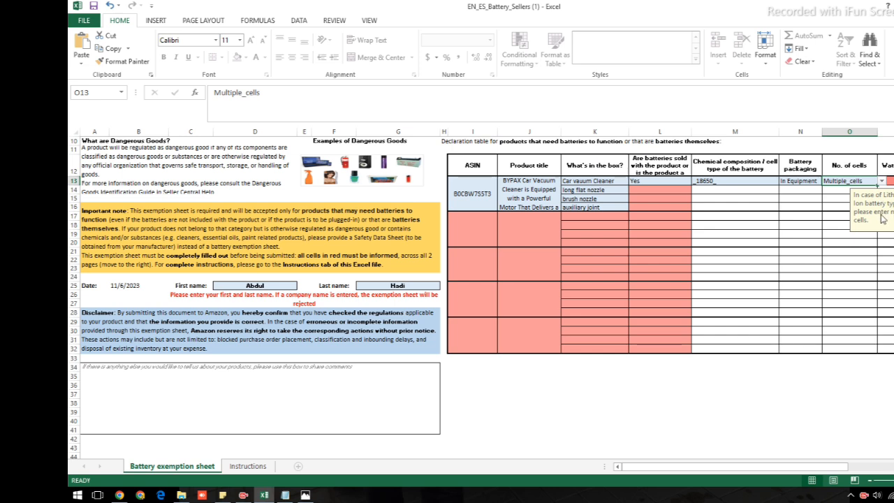
Check the battery's watt-hours in the supplier chat image and set Watt-hours in P13 of the exemption sheet to WH <= 100.
{"action": "left_click", "coordinate": [880, 181]}
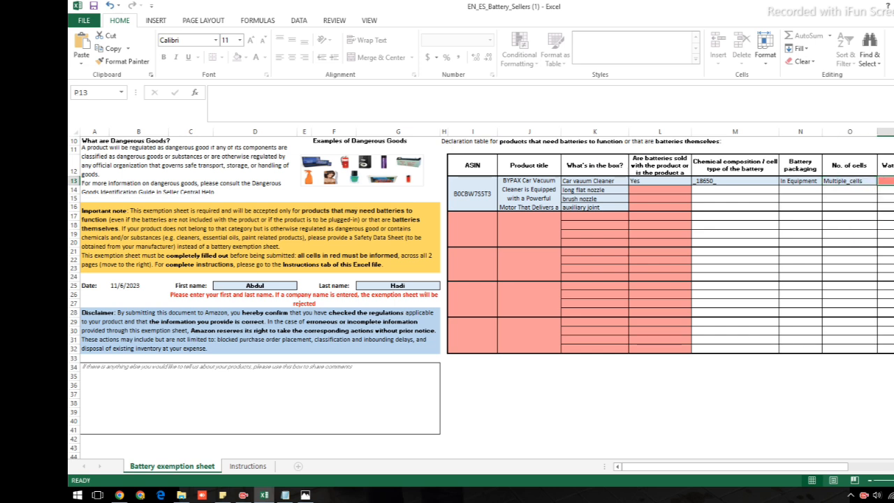
{"action": "left_click", "coordinate": [893, 181]}
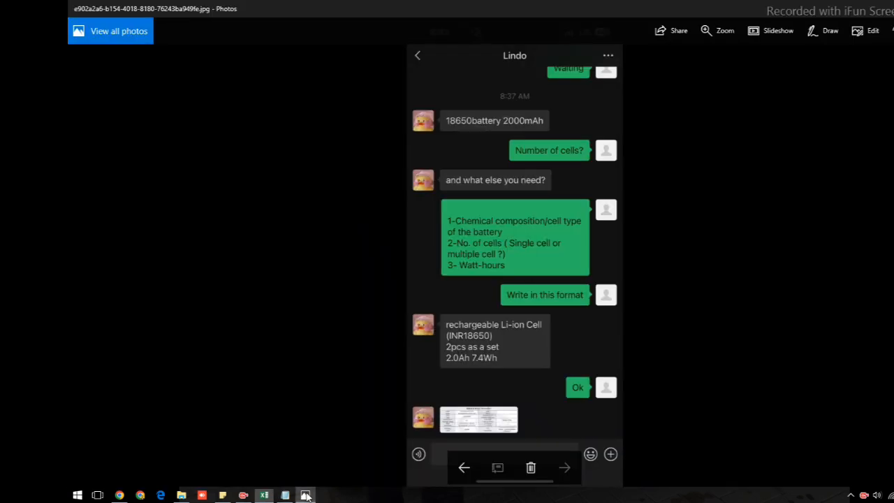
{"action": "left_click", "coordinate": [305, 494]}
{"action": "left_click", "coordinate": [119, 494]}
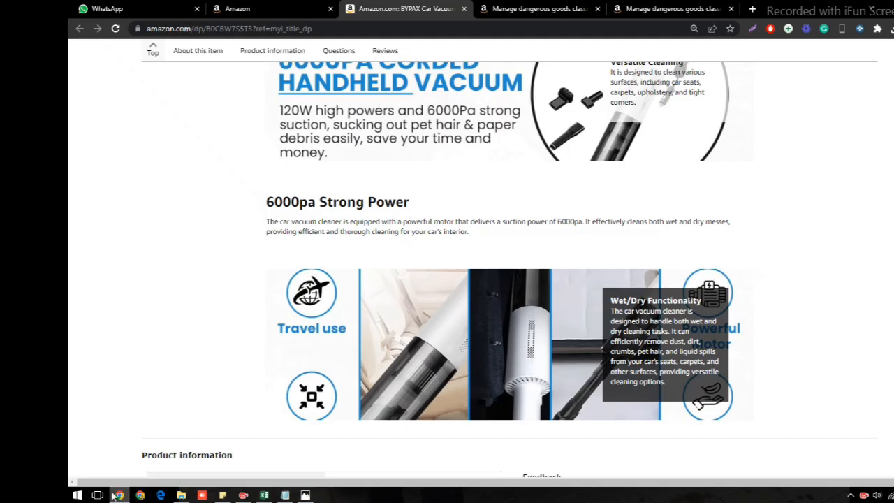
{"action": "left_click", "coordinate": [119, 494]}
{"action": "left_click", "coordinate": [263, 494]}
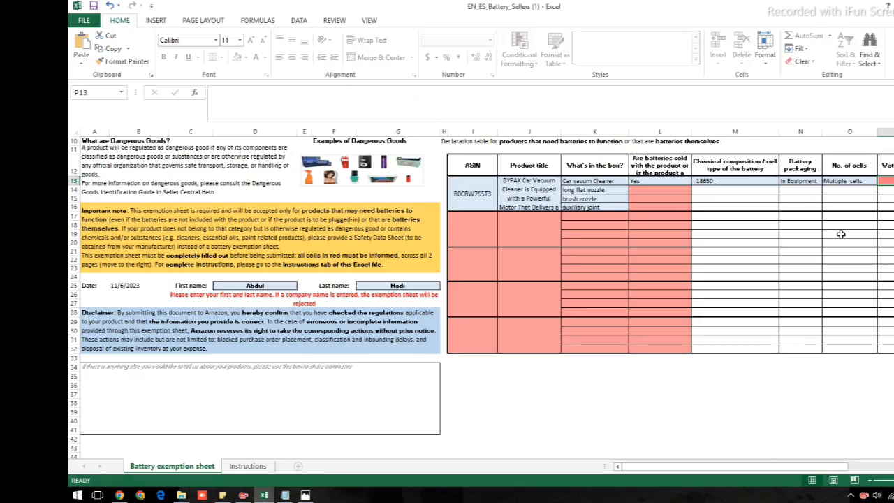
{"action": "key", "text": "alt+Down"}
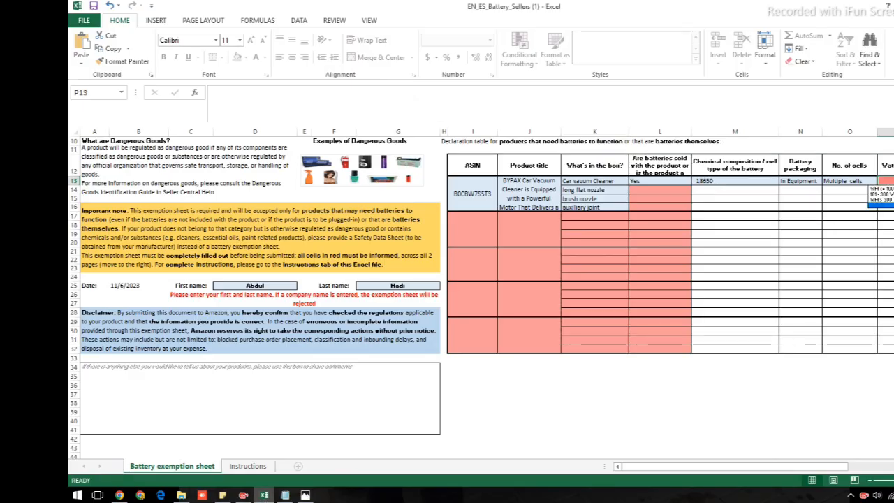
{"action": "key", "text": "Down"}
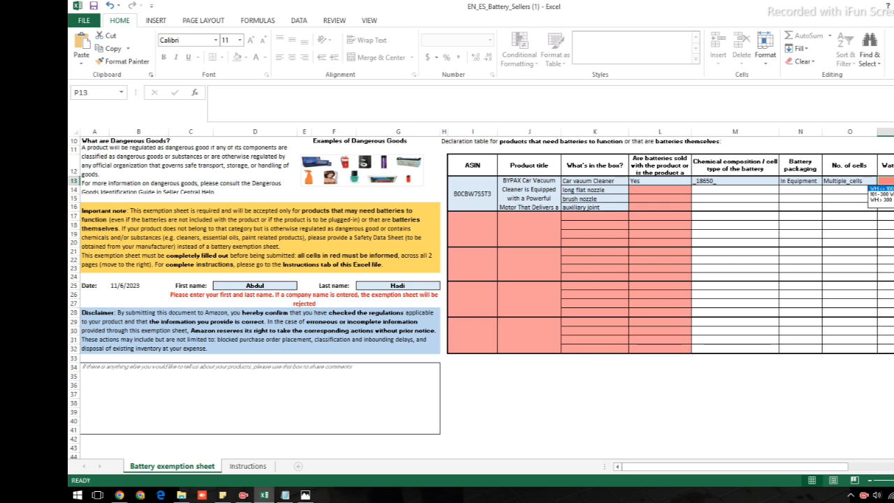
{"action": "key", "text": "Down"}
{"action": "key", "text": "Up"}
{"action": "key", "text": "Return"}
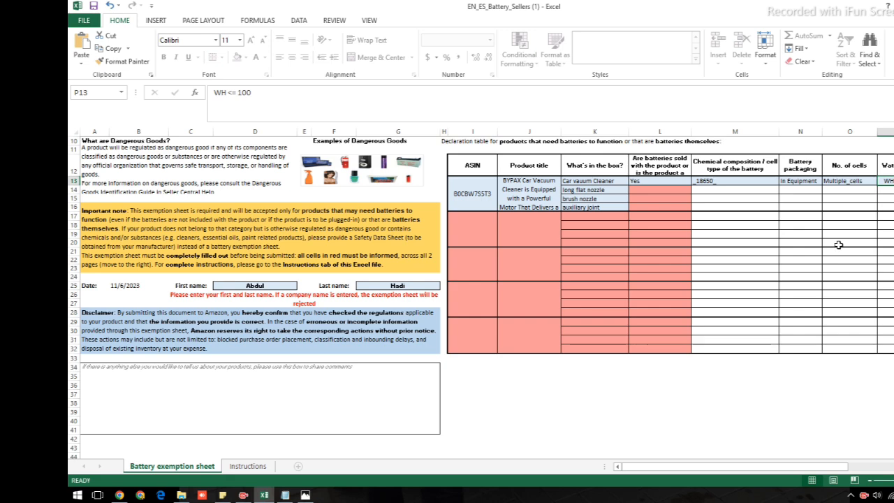
Check the row's details validation status and save the exemption sheet in the dangerous goods folder as Vacuum cleaner - SDS.
{"action": "key", "text": "Right"}
{"action": "key", "text": "Right"}
{"action": "key", "text": "Right"}
{"action": "key", "text": "Right"}
{"action": "key", "text": "Right"}
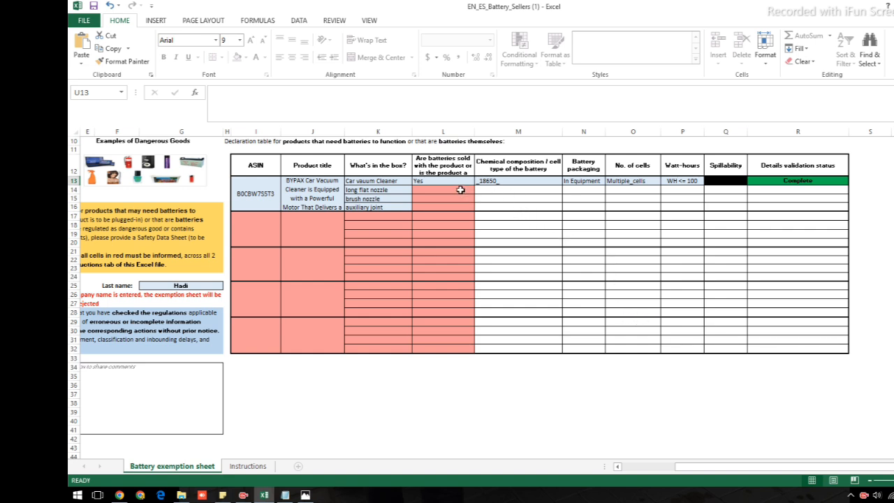
{"action": "key", "text": "F12"}
{"action": "type", "text": "- Va"}
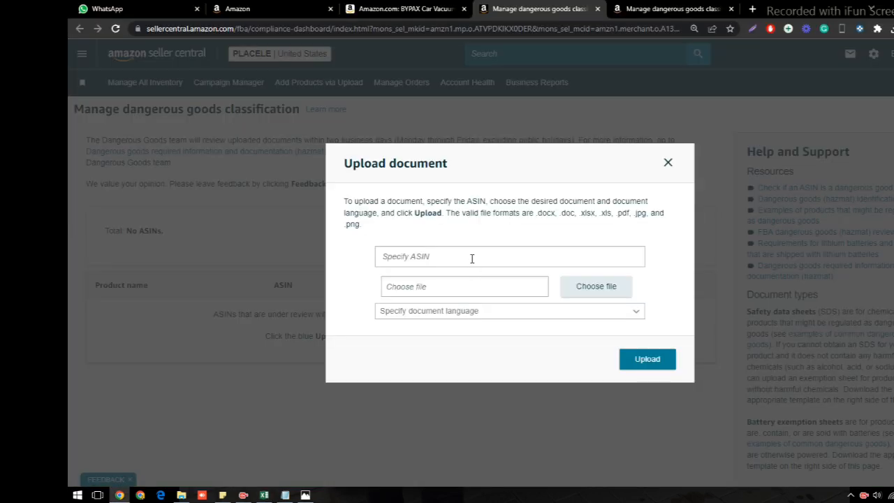
In Seller Central's document upload form, specify ASIN B0CBW7S5T3 and attach the file Vacuum cleaner - SDS.
{"action": "left_click", "coordinate": [471, 256]}
{"action": "type", "text": "B0CBW7S5T3"}
{"action": "left_click", "coordinate": [565, 290]}
{"action": "left_click", "coordinate": [215, 123]}
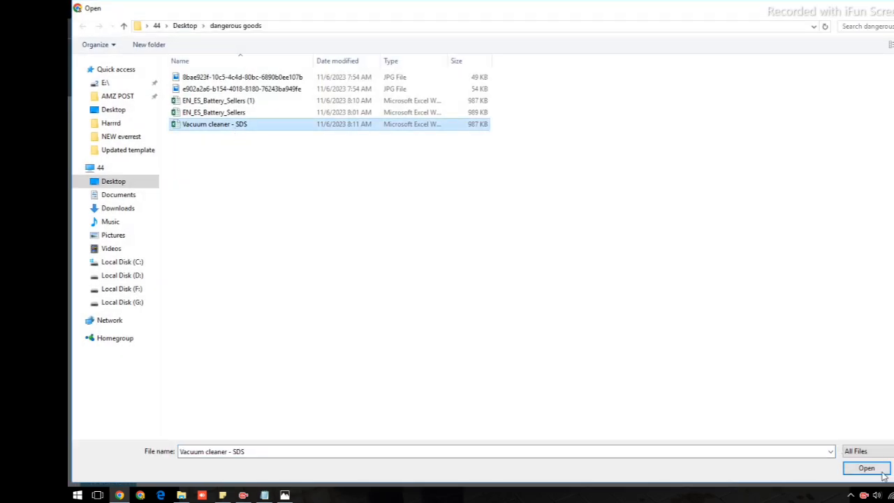
{"action": "left_click", "coordinate": [866, 468]}
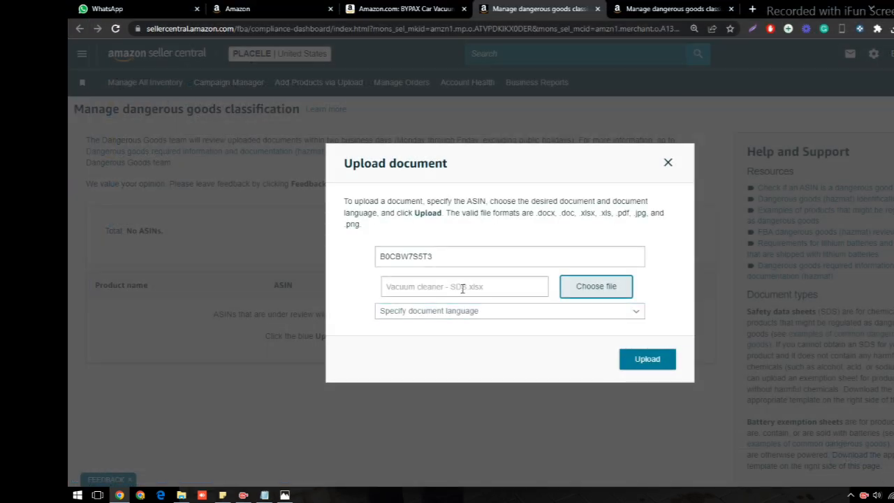
Set the document language to English and upload the exemption sheet for dangerous goods review.
{"action": "left_click", "coordinate": [480, 310]}
{"action": "left_click", "coordinate": [454, 321]}
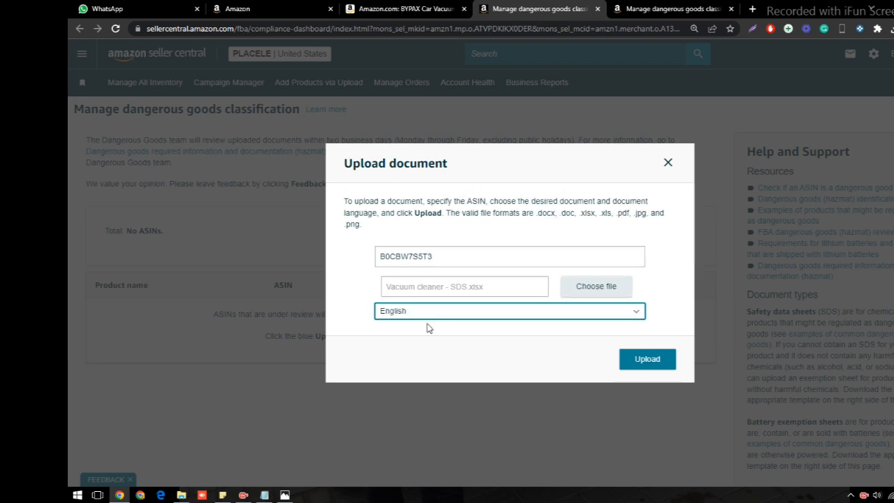
{"action": "scroll", "coordinate": [570, 247], "scroll_direction": "down", "scroll_amount": 1}
{"action": "scroll", "coordinate": [569, 247], "scroll_direction": "down", "scroll_amount": 2}
{"action": "left_click", "coordinate": [647, 359]}
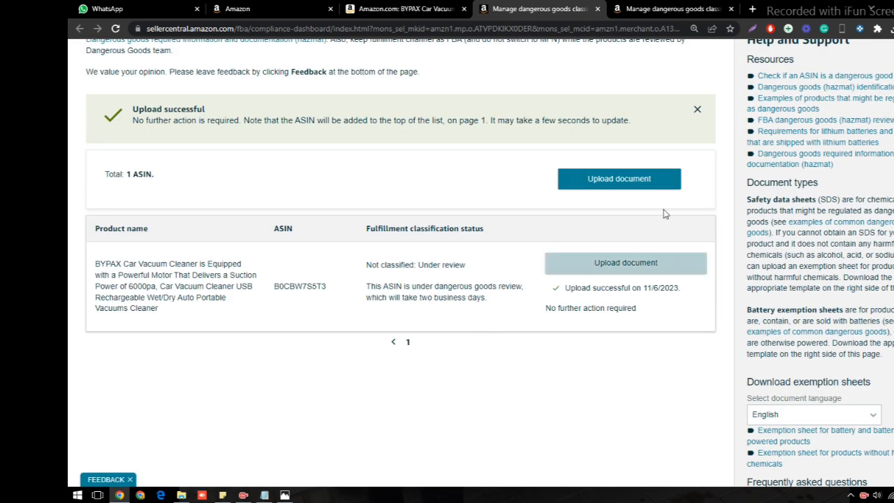
Capture the upload message and the ASIN table with Lightshot, copy the screenshot and return to the dangerous goods page.
{"action": "left_click", "coordinate": [752, 28]}
{"action": "left_click_drag", "start_coordinate": [72, 82], "coordinate": [758, 392]}
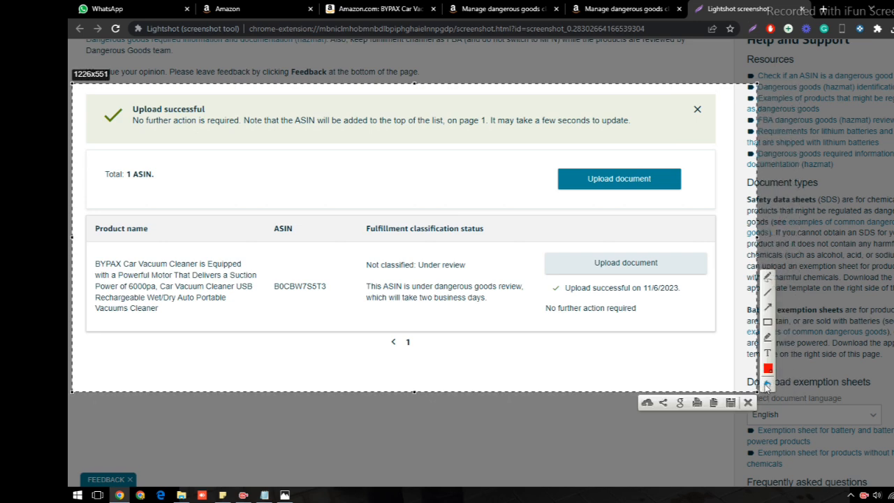
{"action": "key", "text": "ctrl+c"}
{"action": "left_click", "coordinate": [529, 7]}
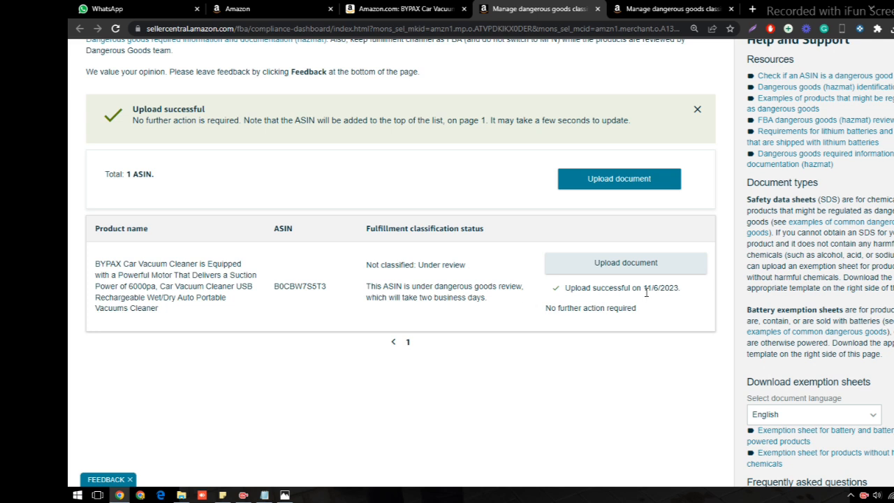
Examine the fulfillment classification status and review time stated for the vacuum cleaner's ASIN.
{"action": "left_click_drag", "start_coordinate": [468, 266], "coordinate": [366, 267]}
{"action": "left_click_drag", "start_coordinate": [487, 298], "coordinate": [363, 287]}
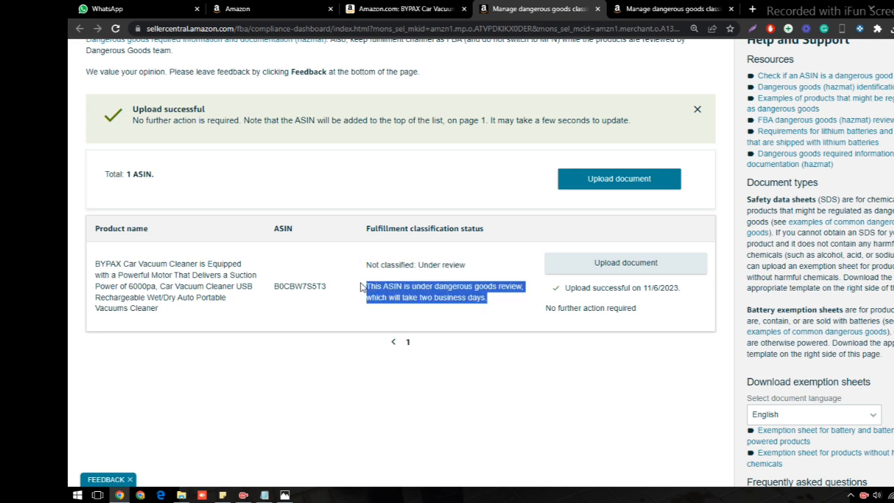
{"action": "scroll", "coordinate": [574, 358], "scroll_direction": "up", "scroll_amount": 1}
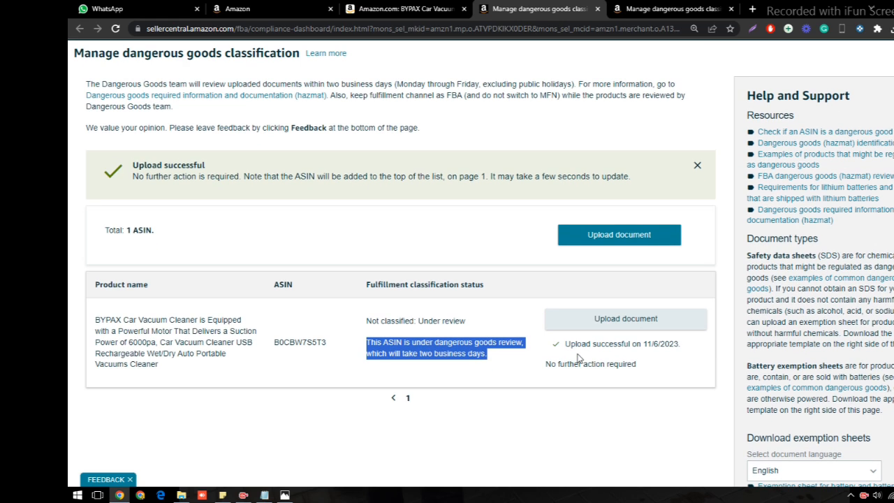
{"action": "left_click", "coordinate": [864, 495]}
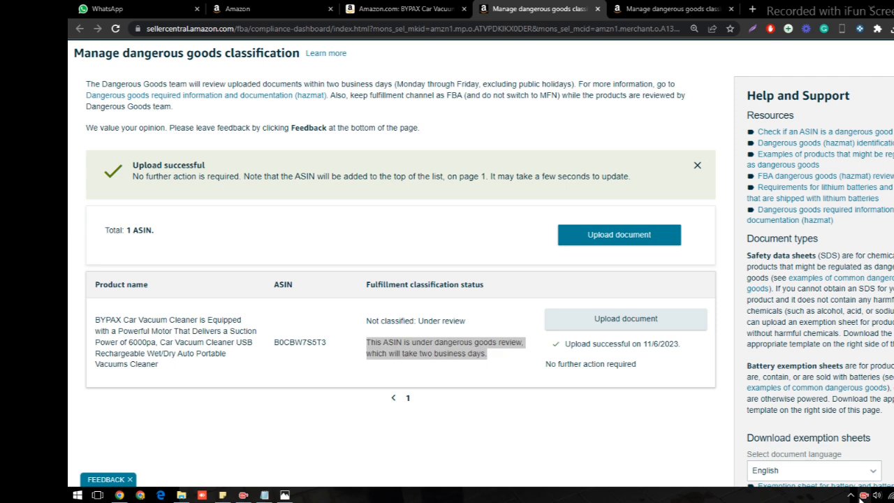